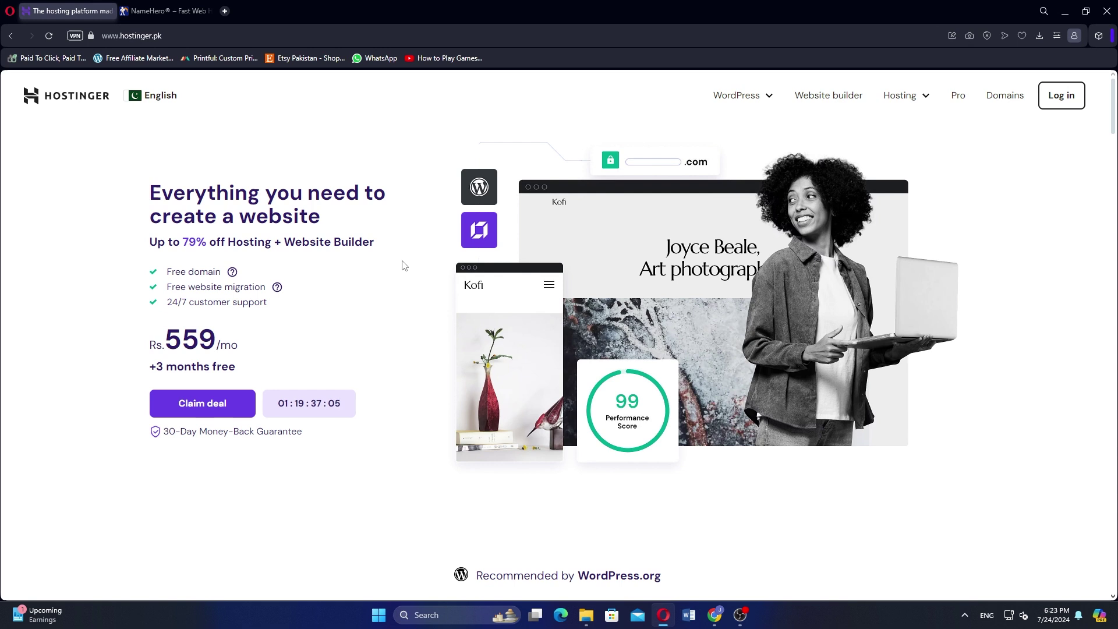
scroll(403, 265, down, 2)
scroll(402, 265, down, 3)
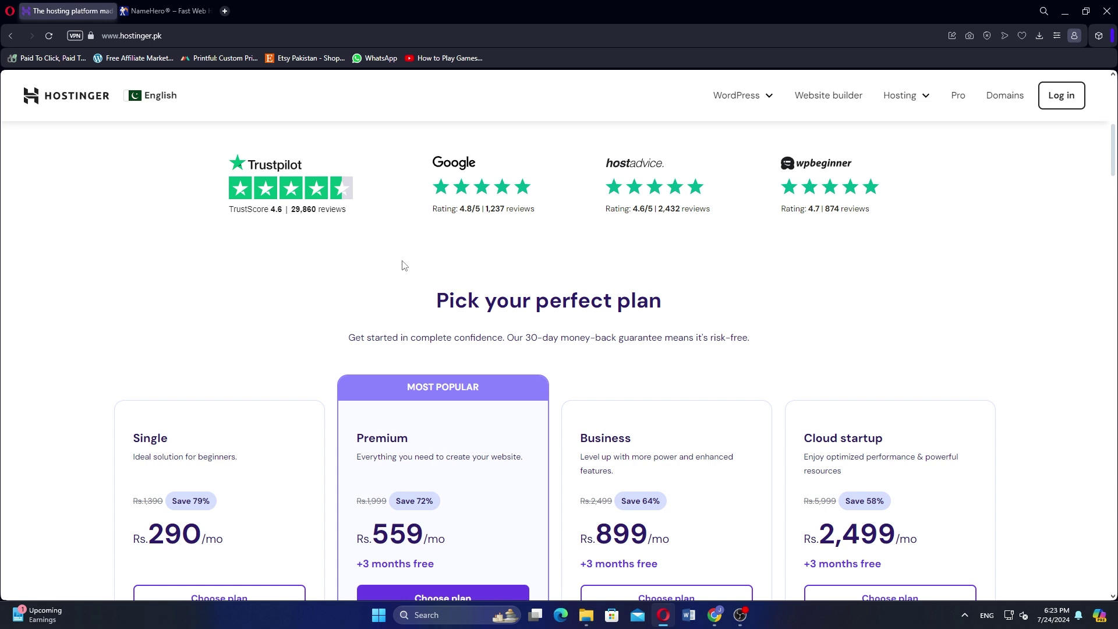
scroll(403, 265, down, 2)
scroll(409, 265, down, 1)
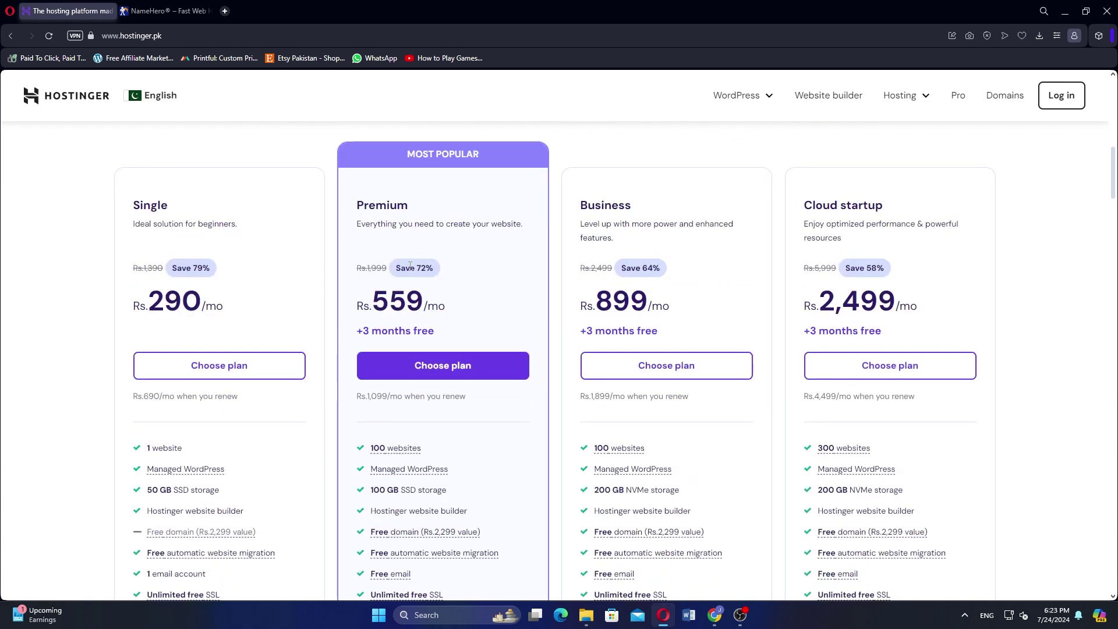
scroll(409, 265, down, 2)
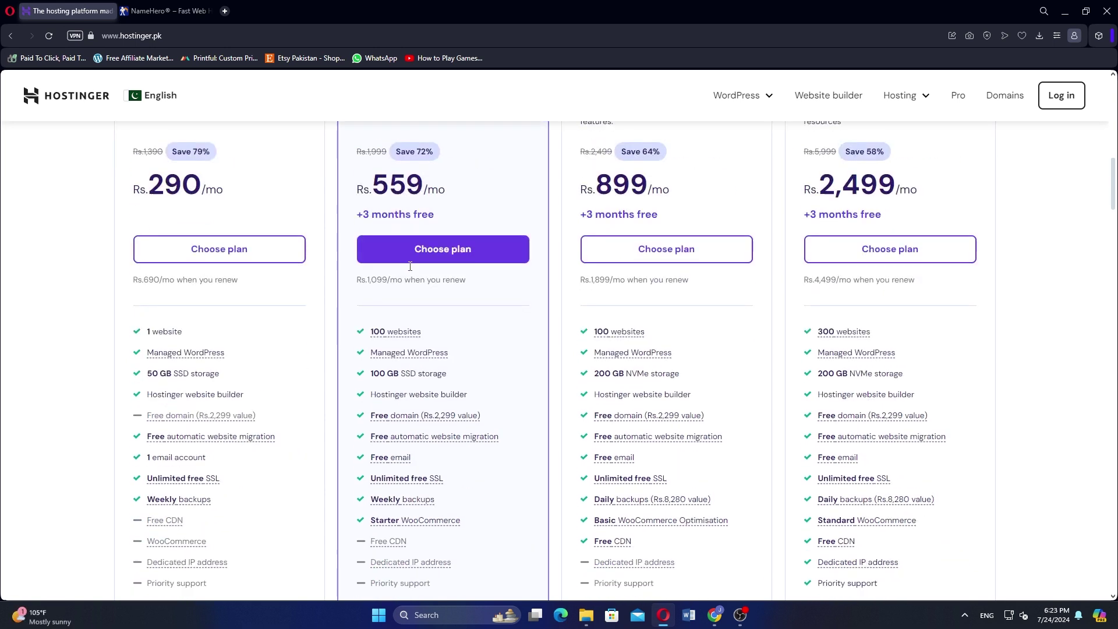
scroll(409, 264, down, 2)
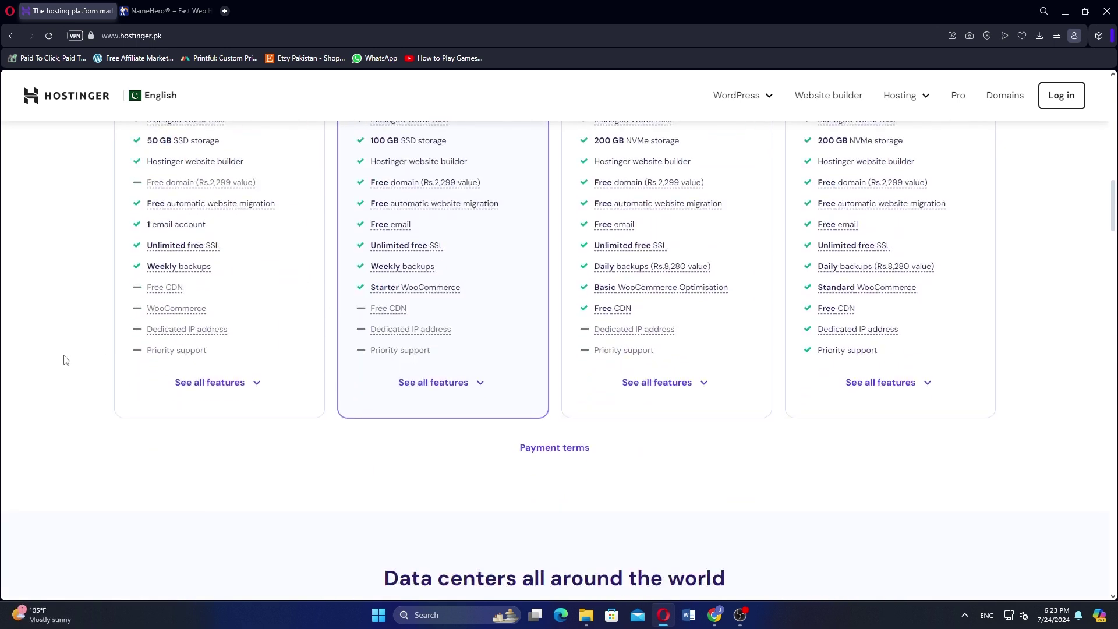
scroll(64, 359, down, 4)
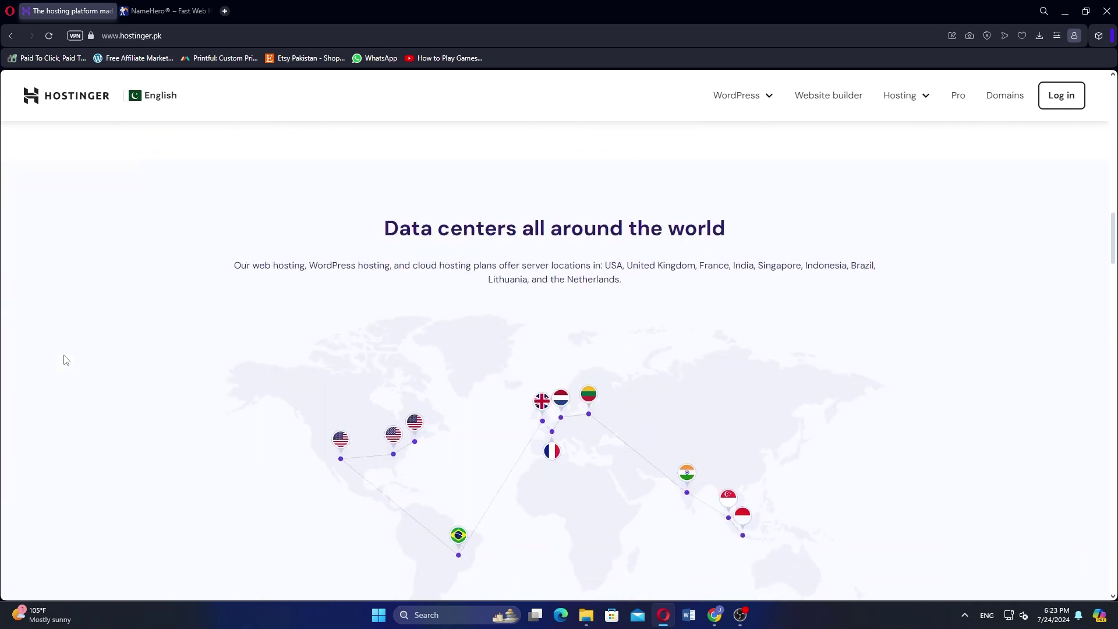
scroll(63, 359, down, 1)
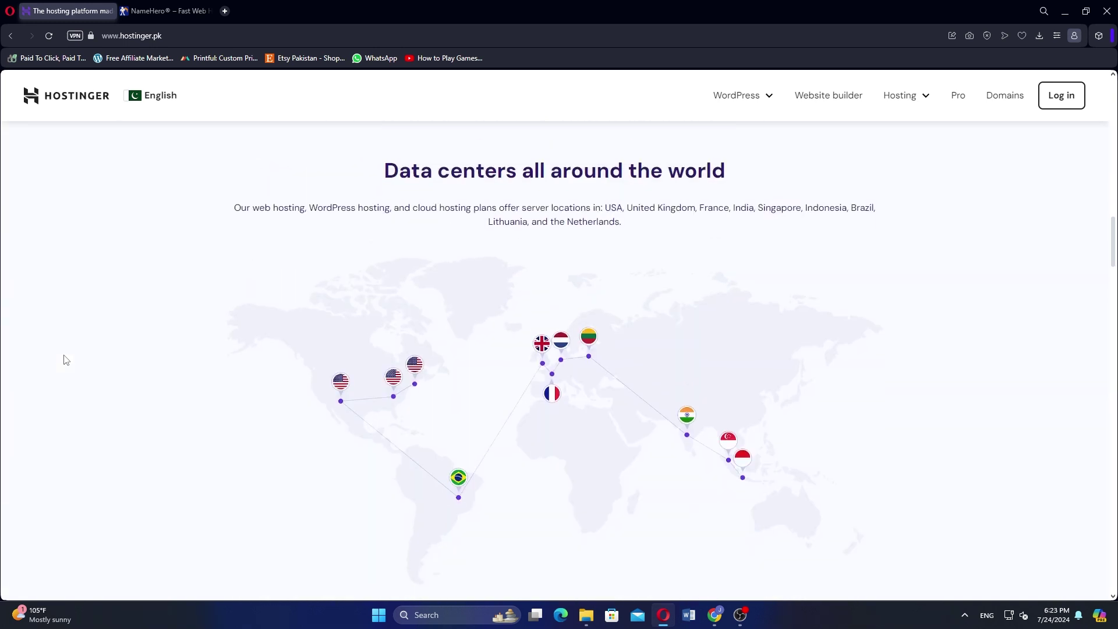
scroll(64, 359, down, 5)
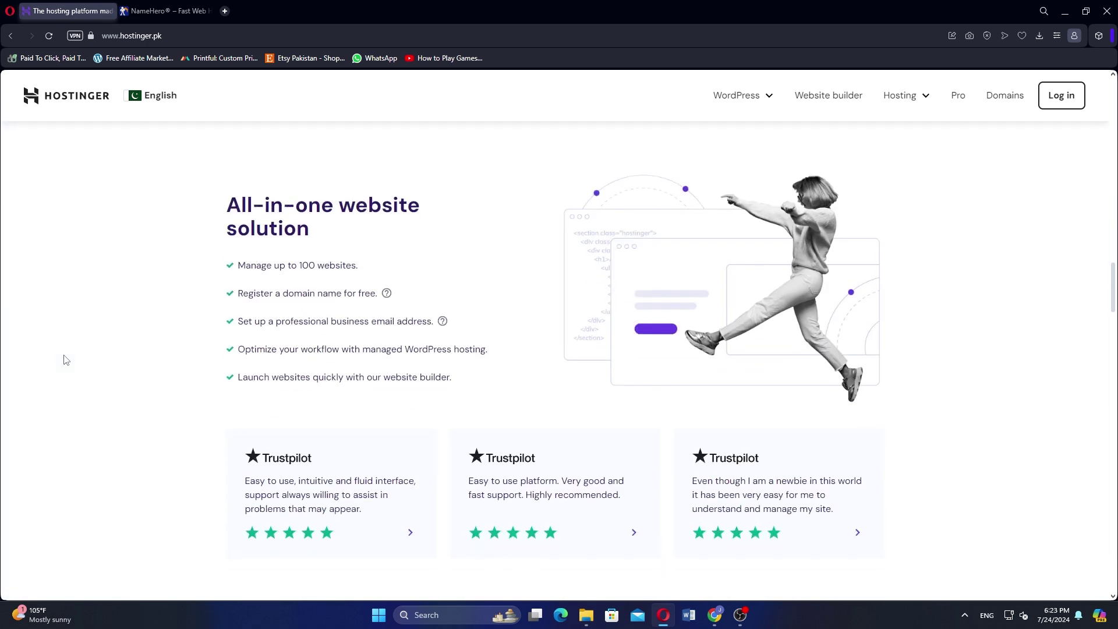
- Switch from the Hostinger page to the NameHero homepage tab for comparison
key(ctrl+Tab)
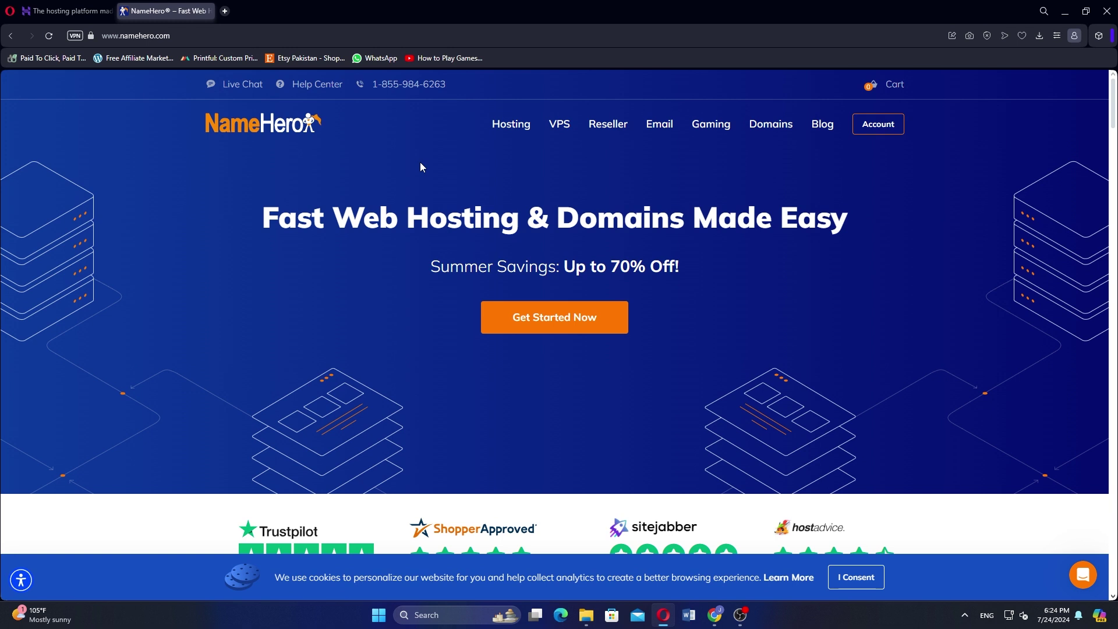
scroll(421, 166, down, 5)
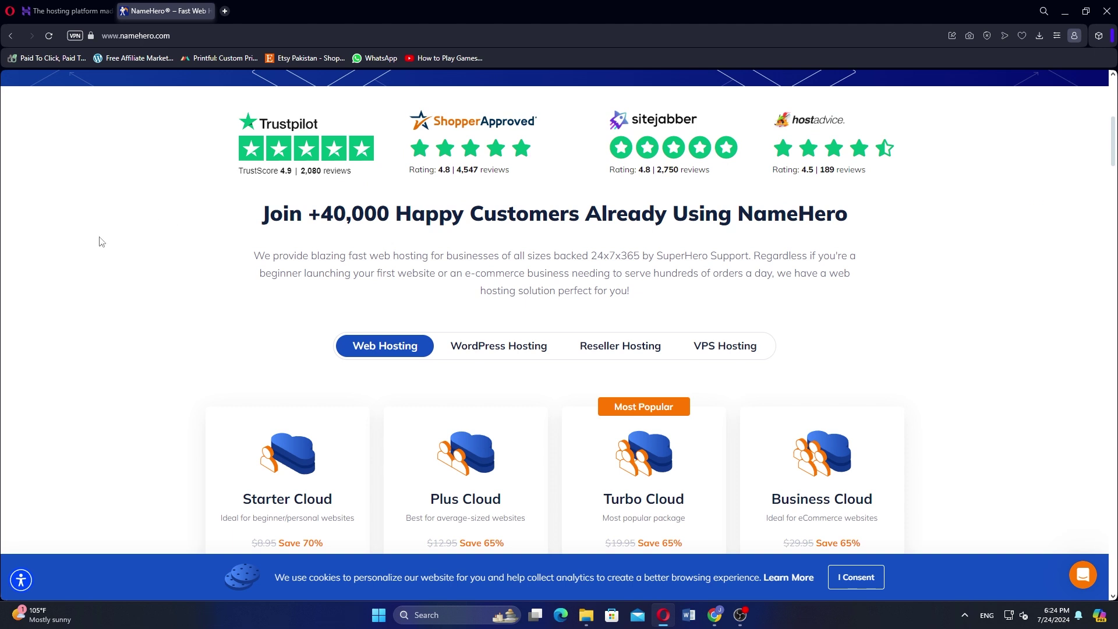
scroll(100, 242, down, 4)
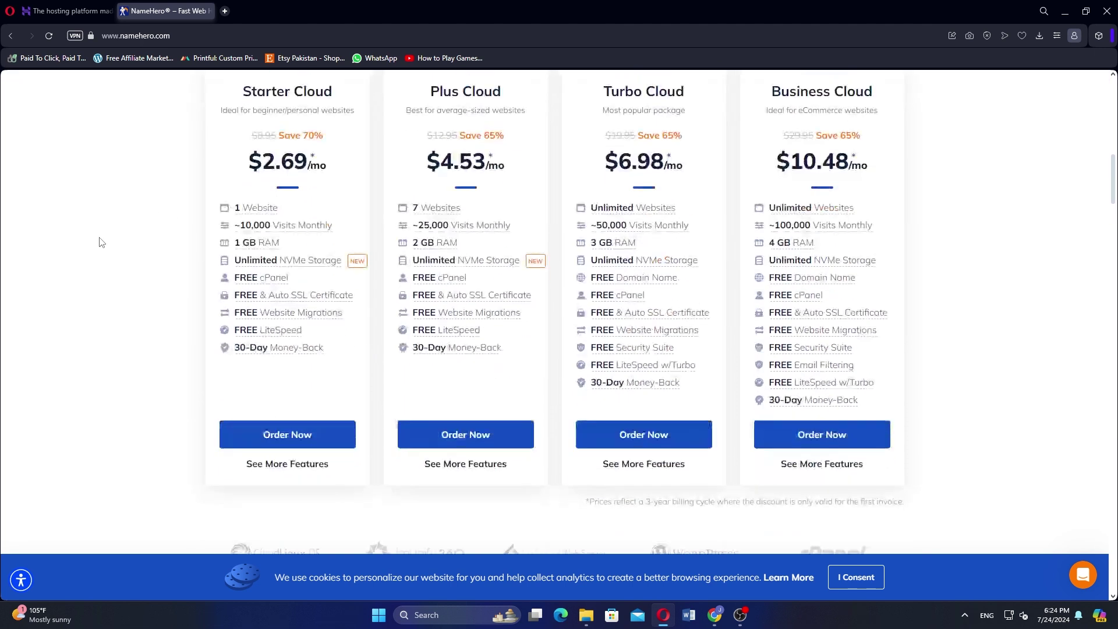
scroll(101, 243, up, 1)
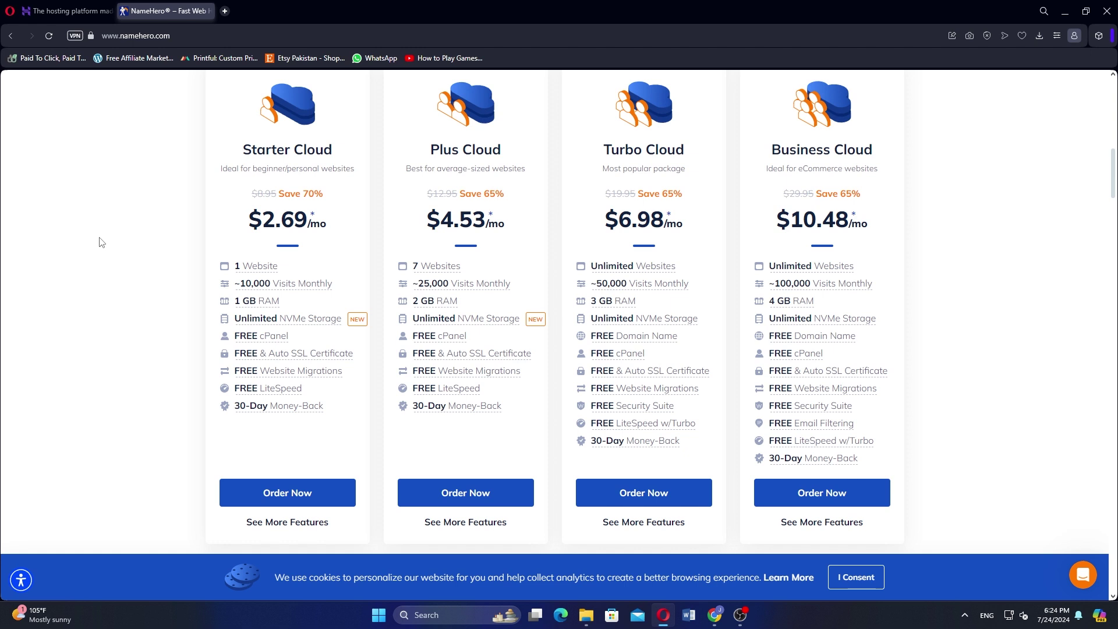
scroll(100, 241, down, 3)
scroll(100, 242, down, 3)
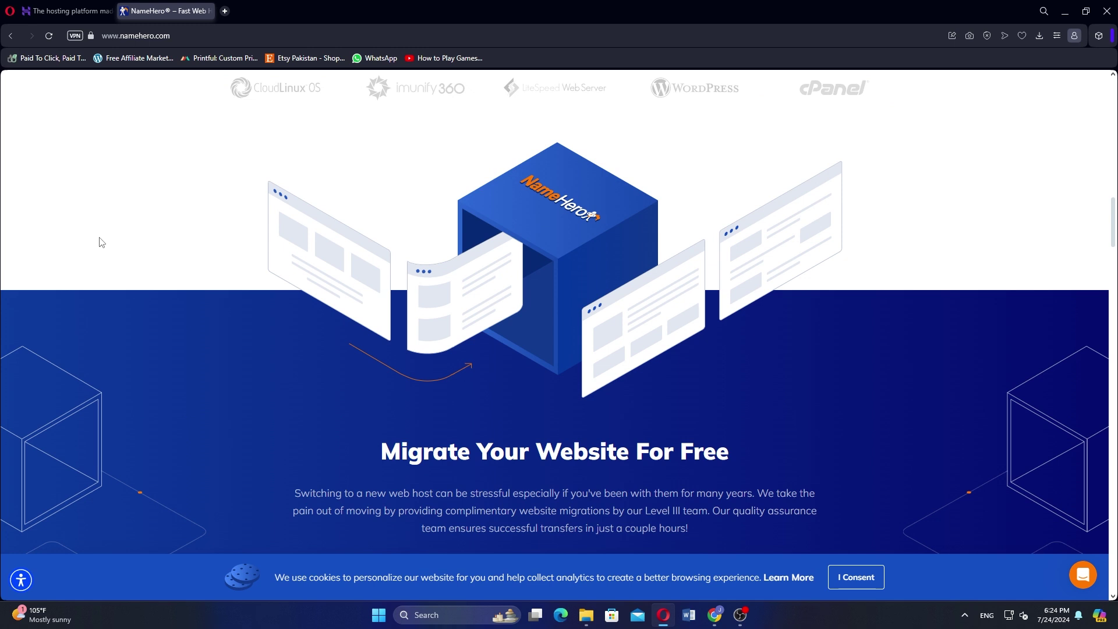
scroll(100, 241, down, 1)
scroll(101, 242, down, 3)
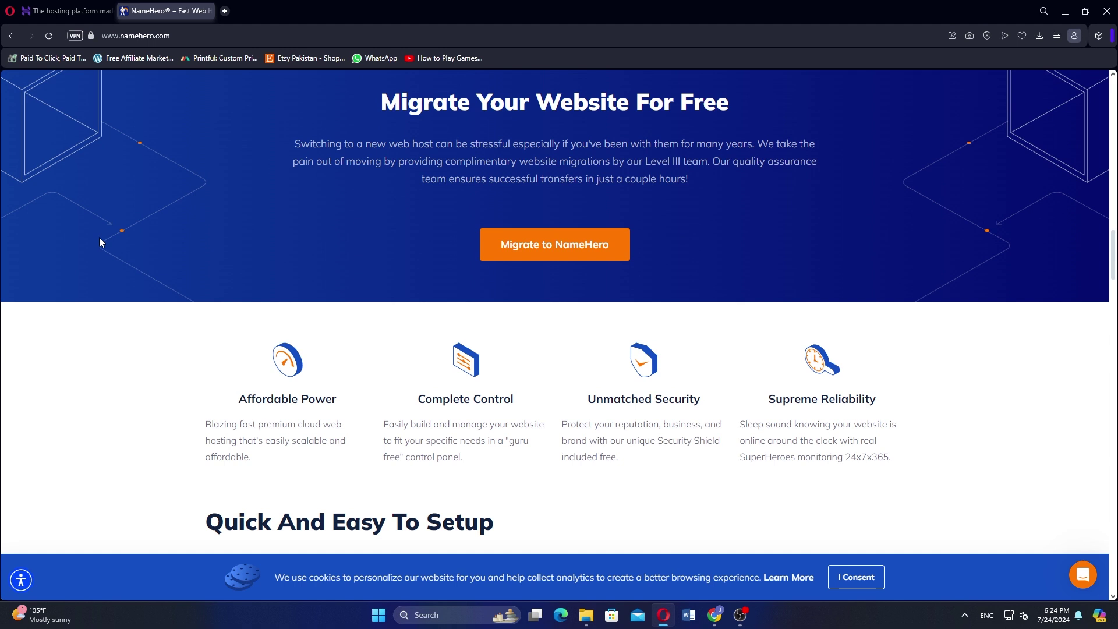
scroll(100, 242, down, 5)
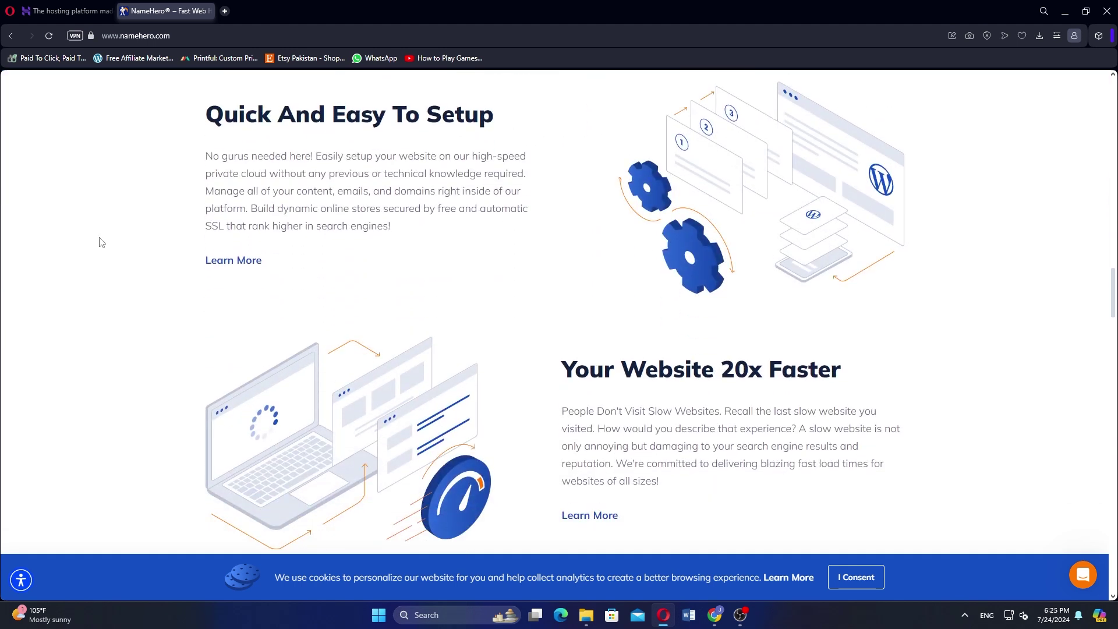
scroll(100, 242, down, 3)
scroll(99, 242, down, 3)
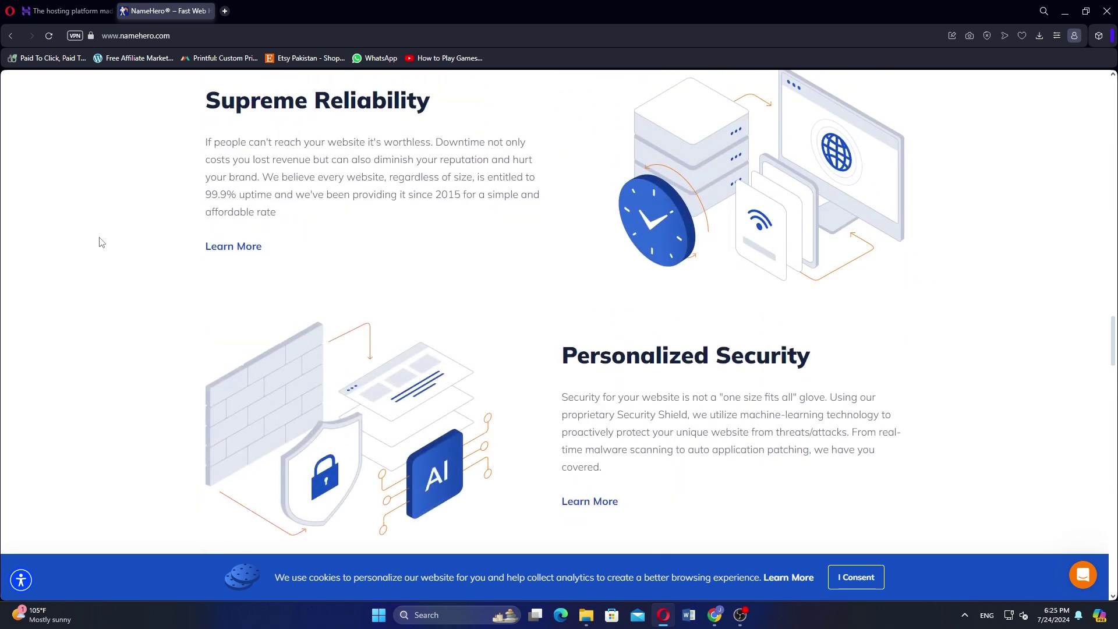
scroll(101, 241, down, 5)
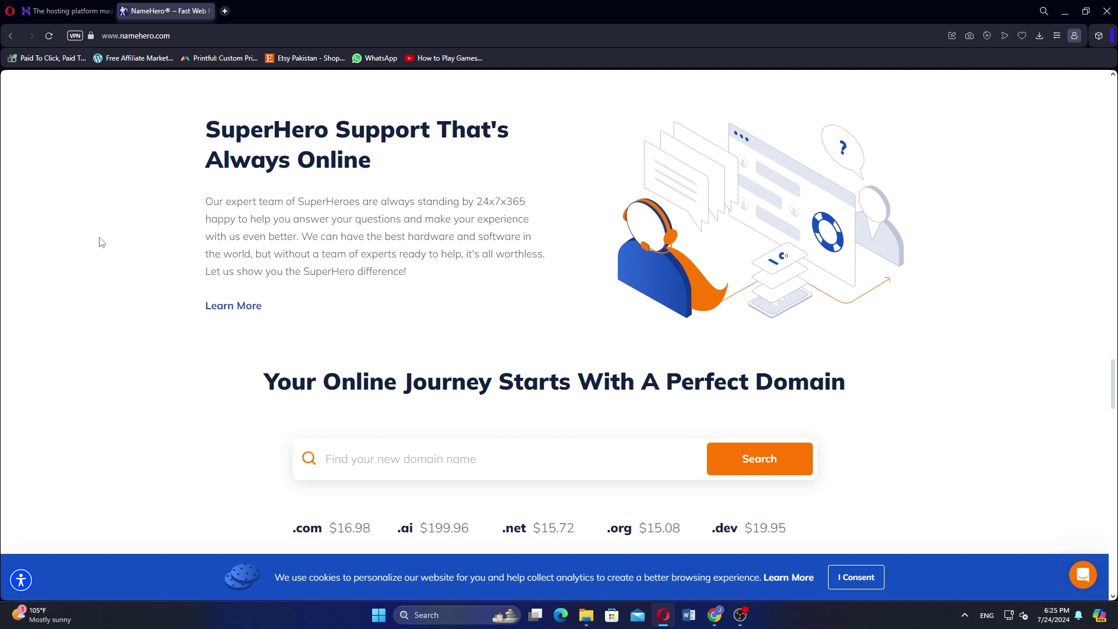
scroll(100, 242, down, 5)
scroll(100, 242, down, 2)
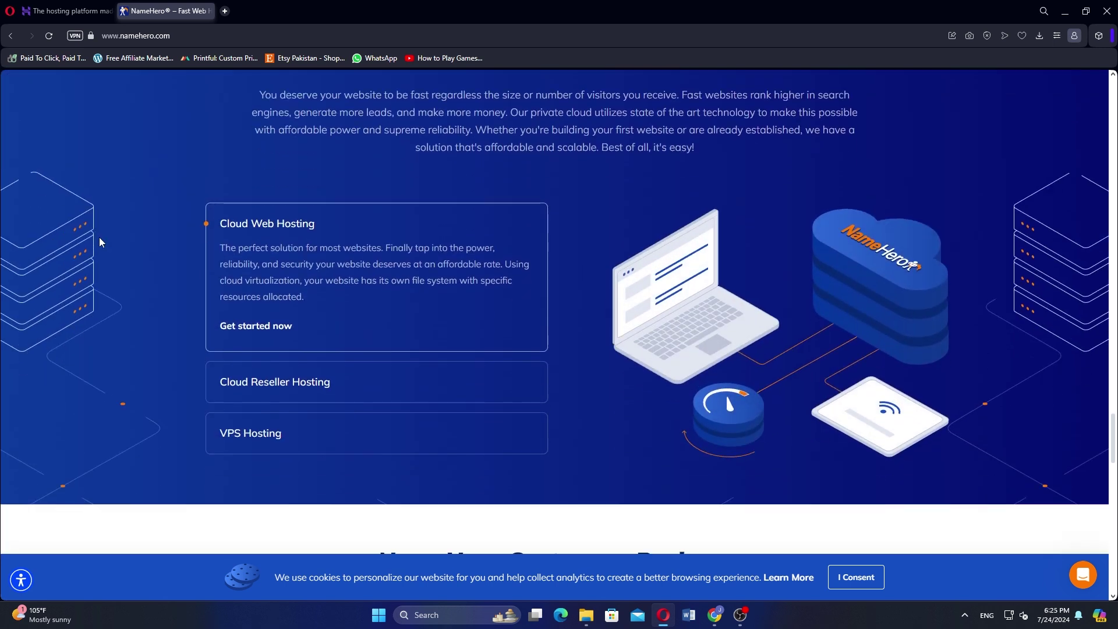
scroll(101, 242, up, 1)
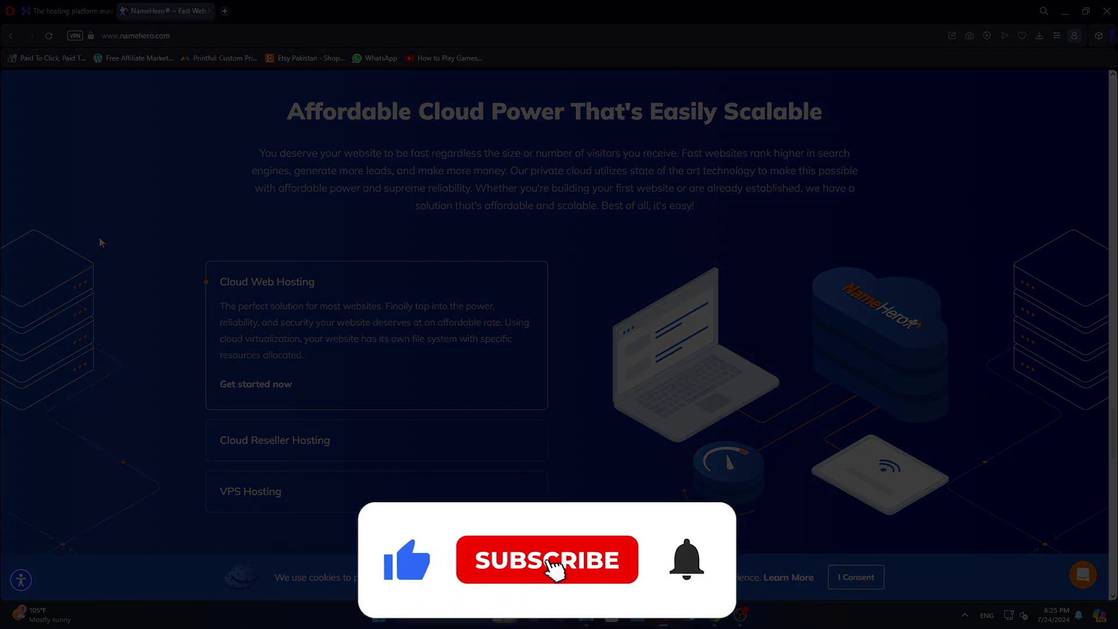
scroll(101, 242, down, 5)
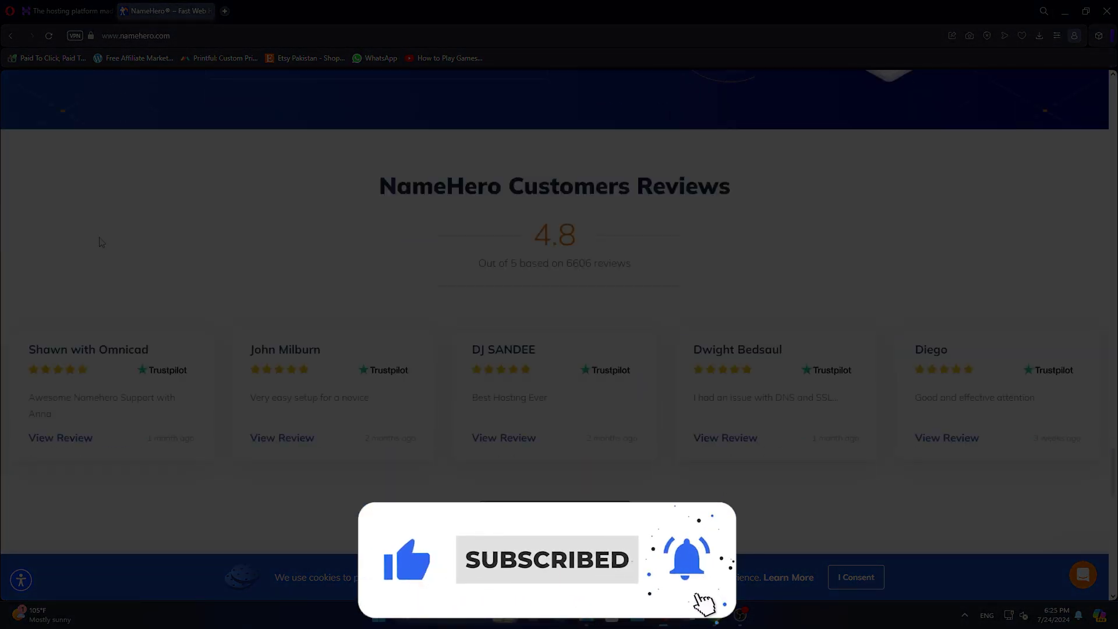